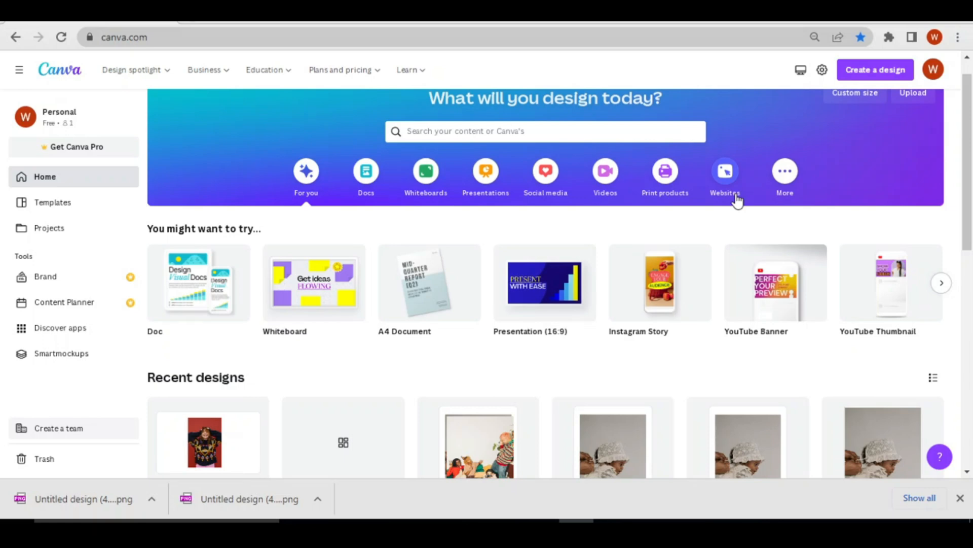
- Create a new blank A4 Document design and dismiss the browser's downloads bar
left_click(881, 69)
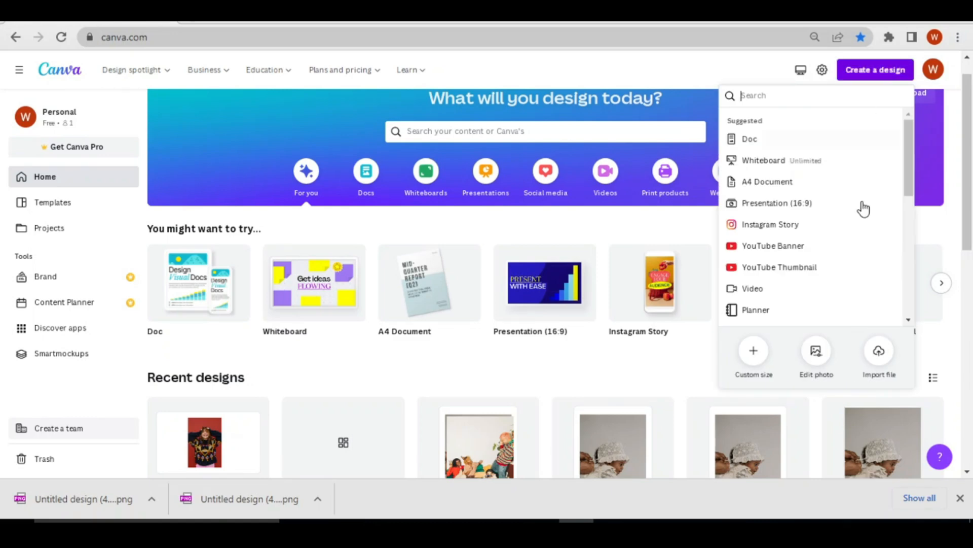
left_click(796, 187)
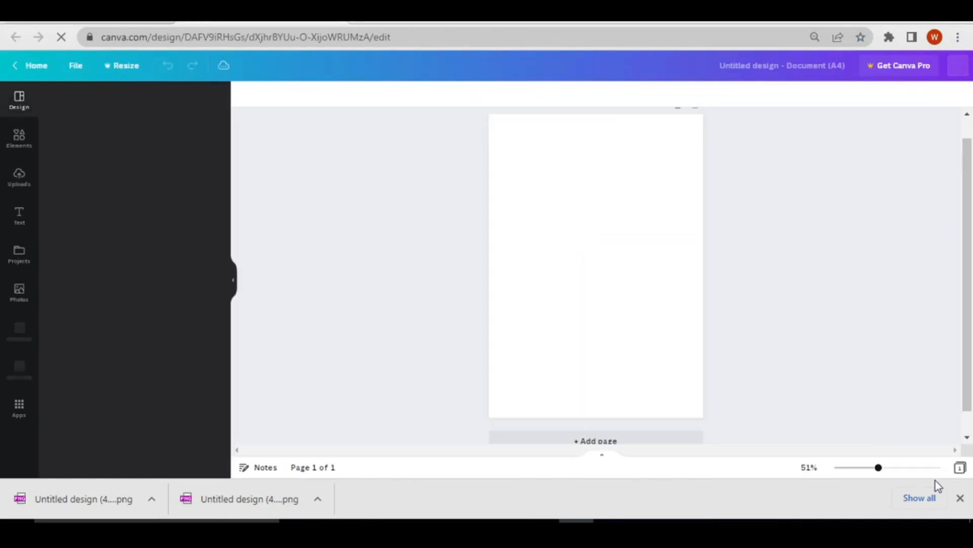
left_click(959, 497)
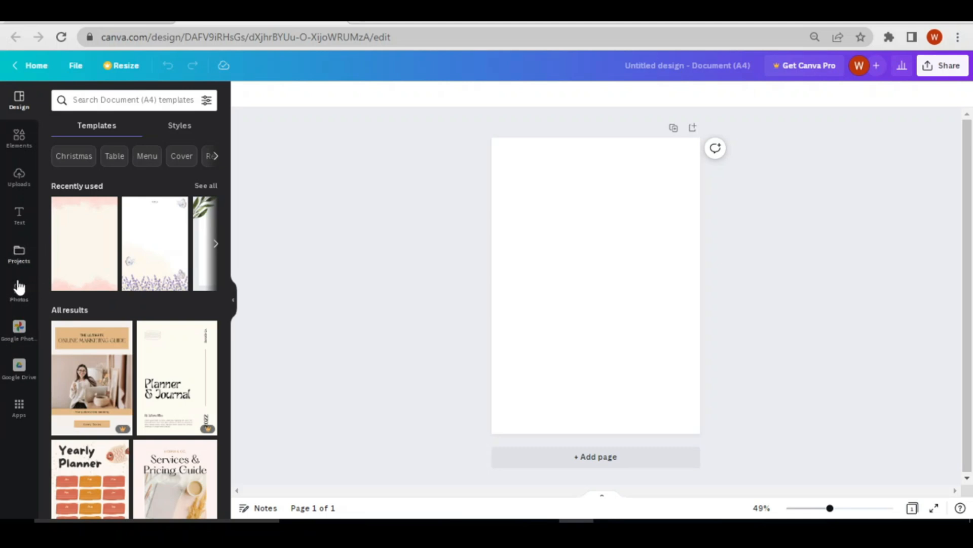
- Add the trending stock photo of four friends around a green sofa and wooden table to the blank page
left_click(19, 291)
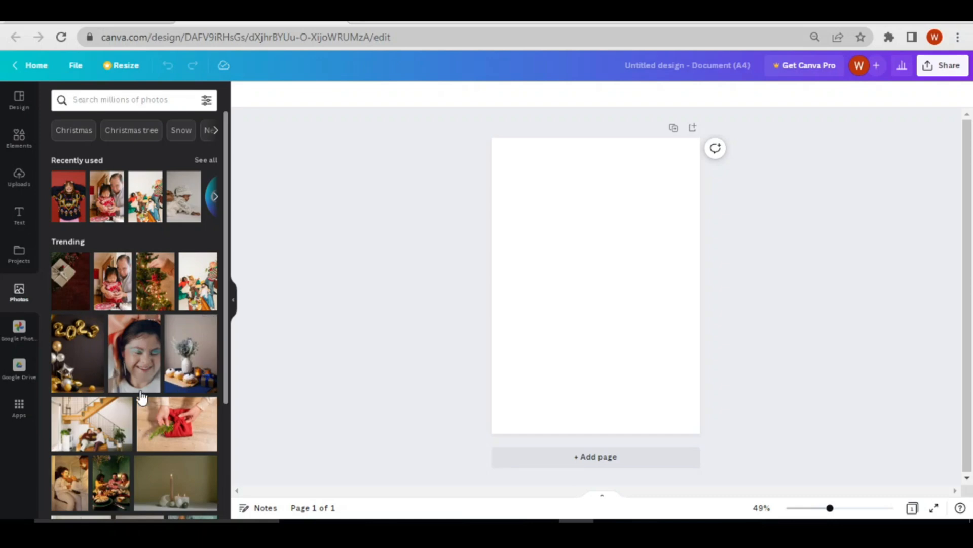
scroll(142, 397, "down", 3)
scroll(163, 353, "up", 3)
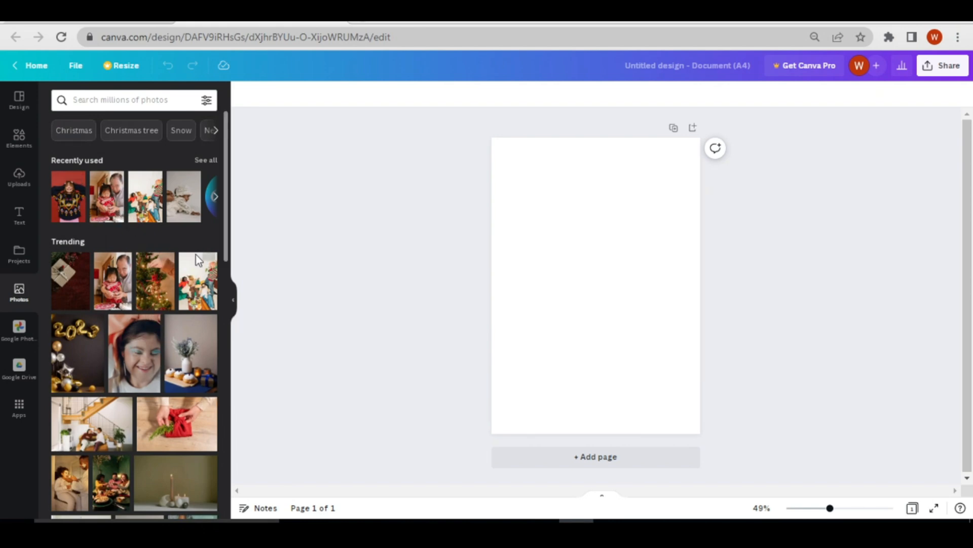
left_click(199, 299)
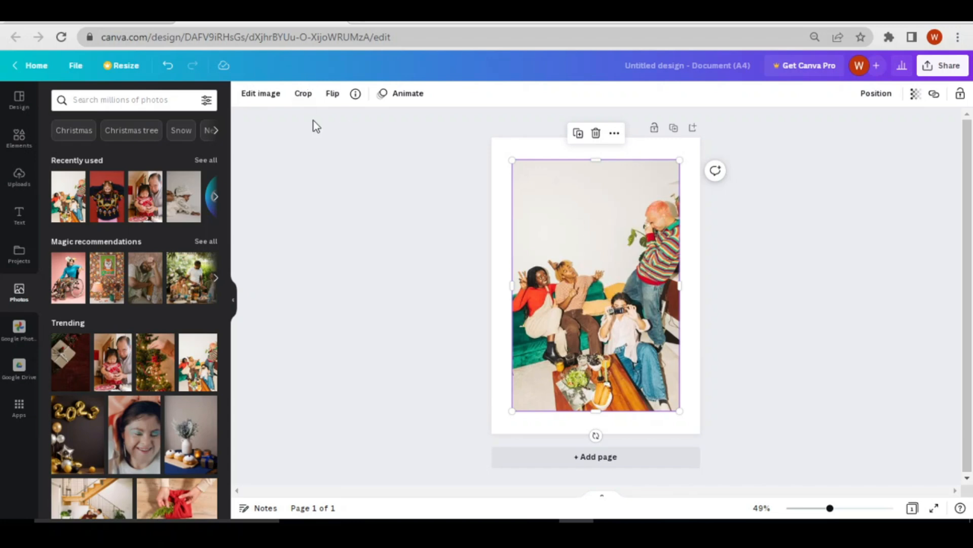
- Show the photo's editing options and download the design as a PNG file
left_click(269, 96)
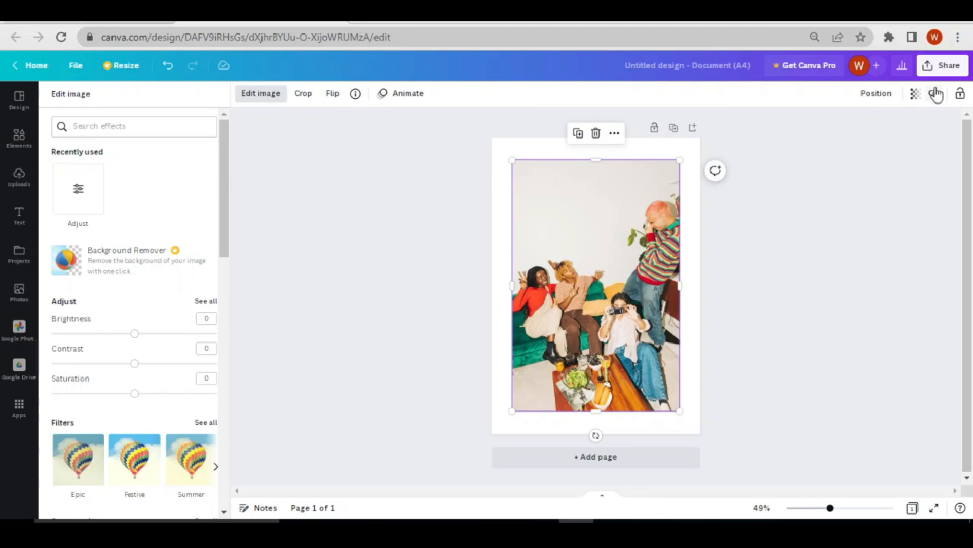
left_click(944, 65)
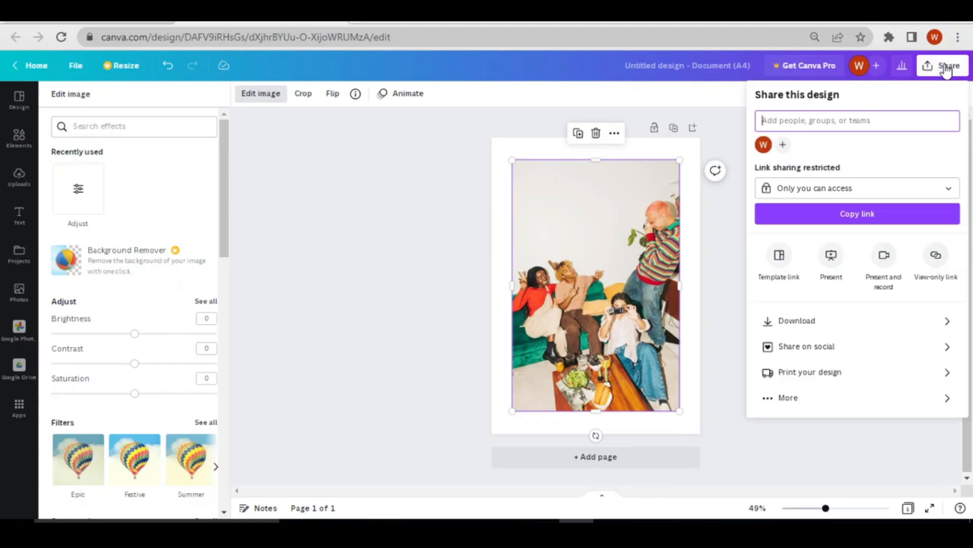
left_click(864, 335)
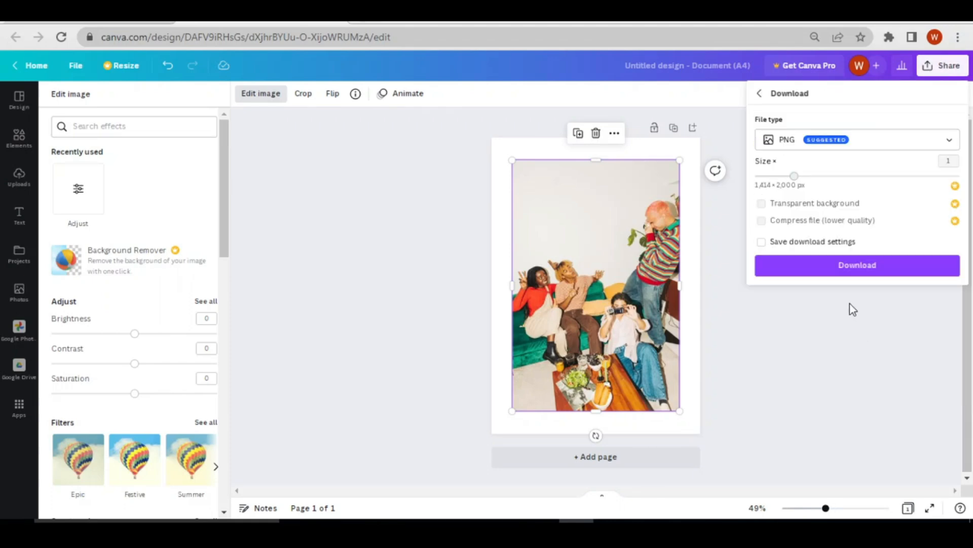
left_click(858, 274)
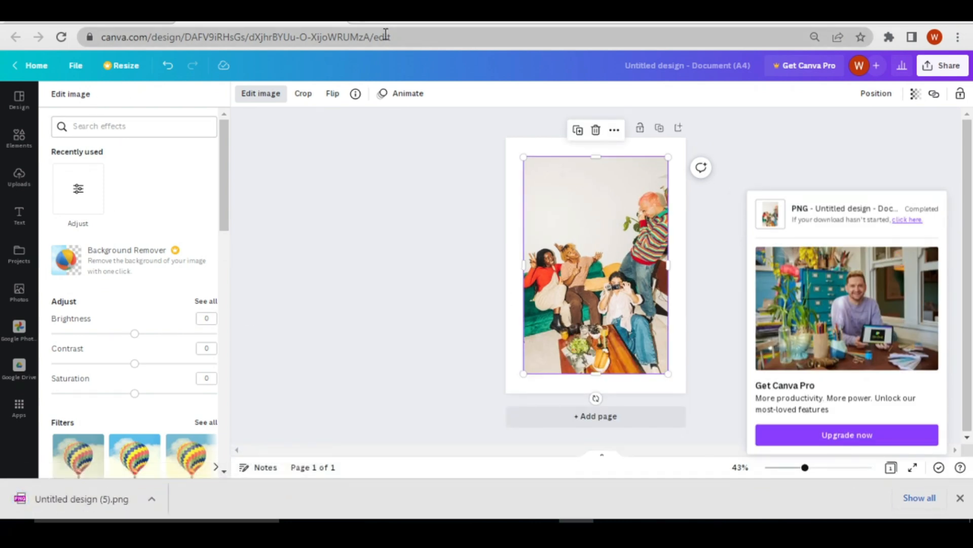
- Search Google for "remove .bg" in a new browser tab and go to the remove.bg website
key("ctrl+t")
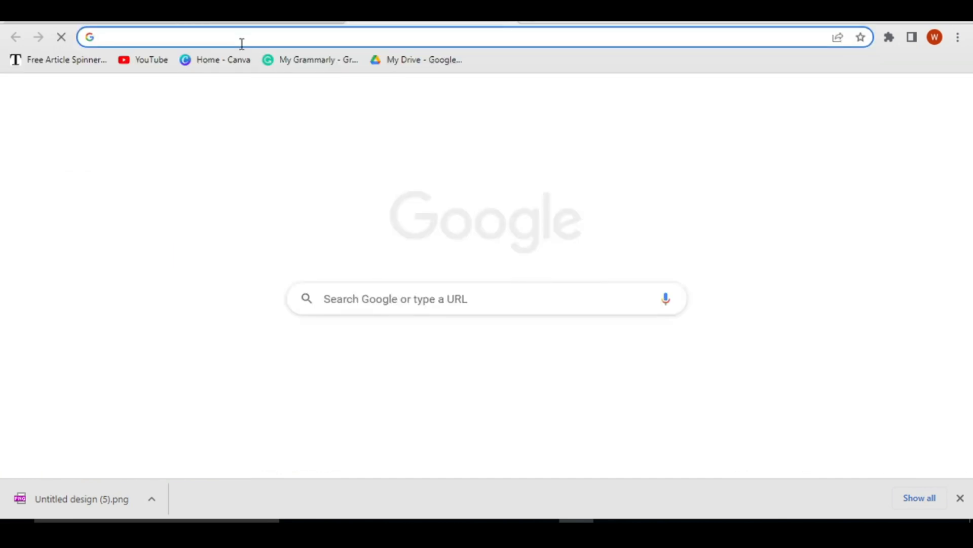
left_click(241, 40)
type("re")
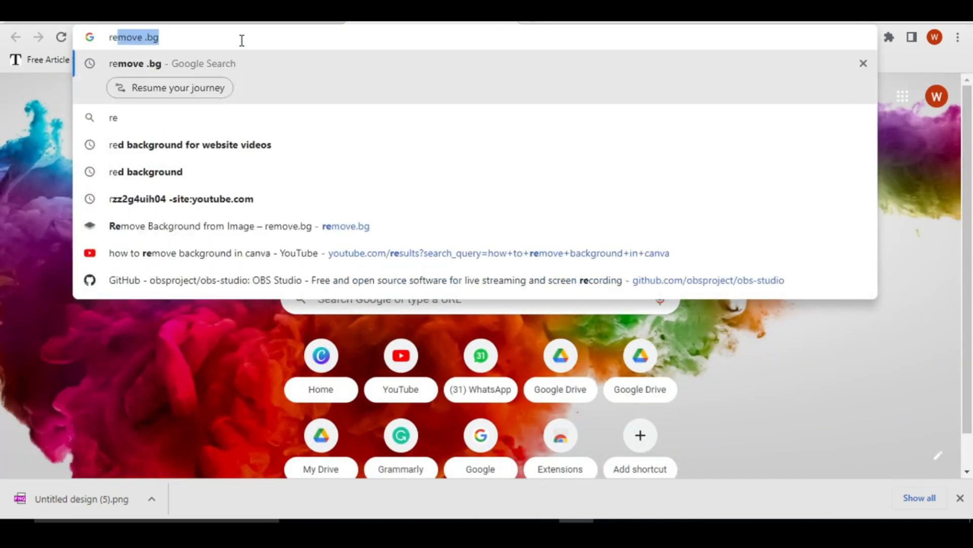
left_click(273, 70)
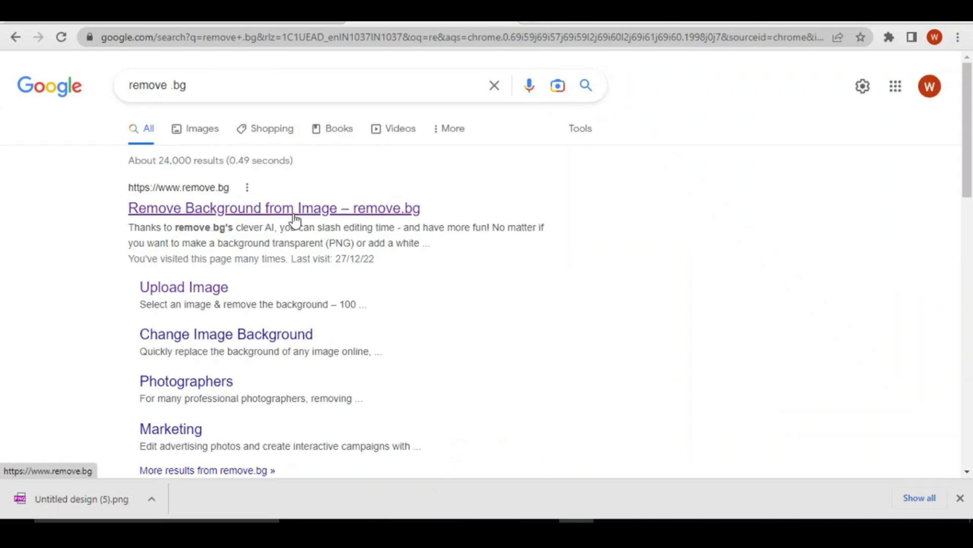
left_click(295, 217)
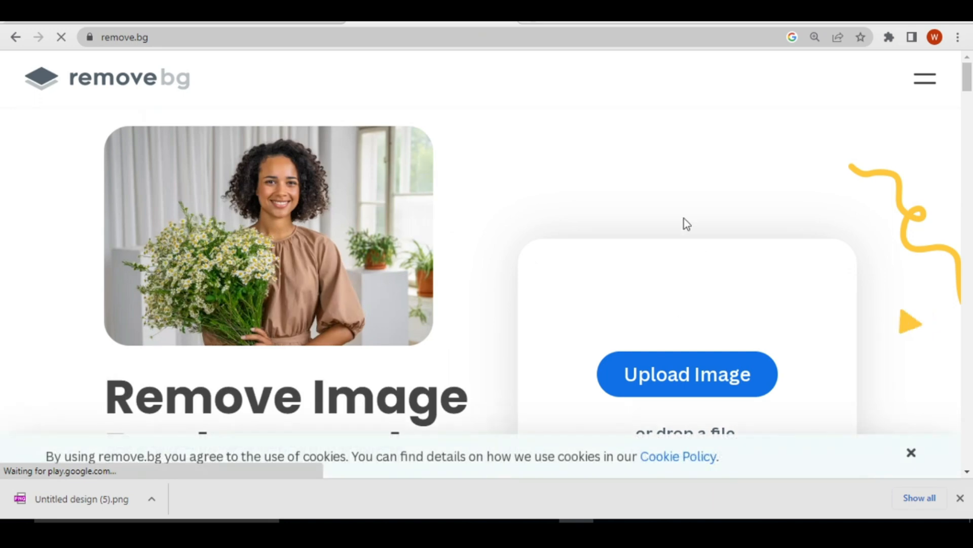
- Upload the image "Untitled design (3)" from the Downloads folder to remove.bg for background removal
scroll(682, 228, "down", 3)
left_click(677, 236)
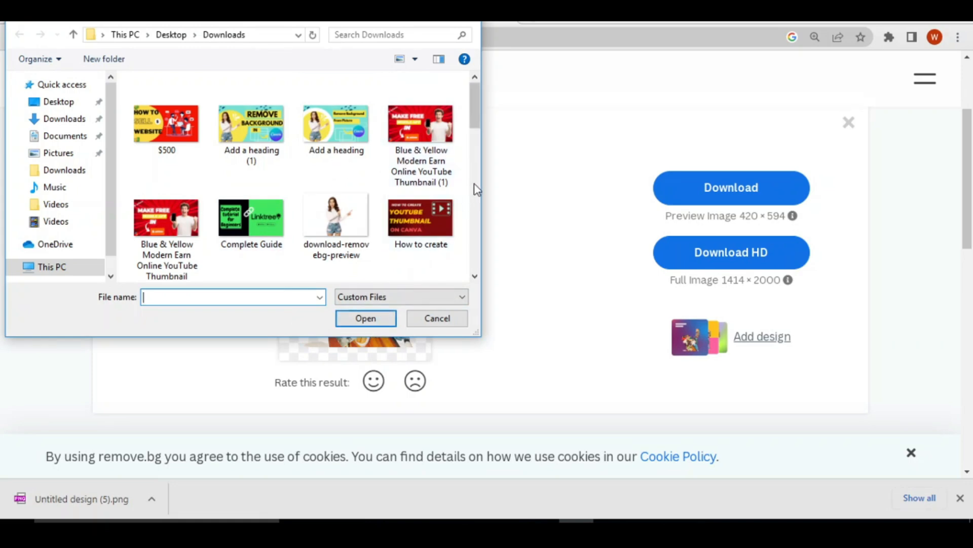
scroll(473, 183, "down", 1)
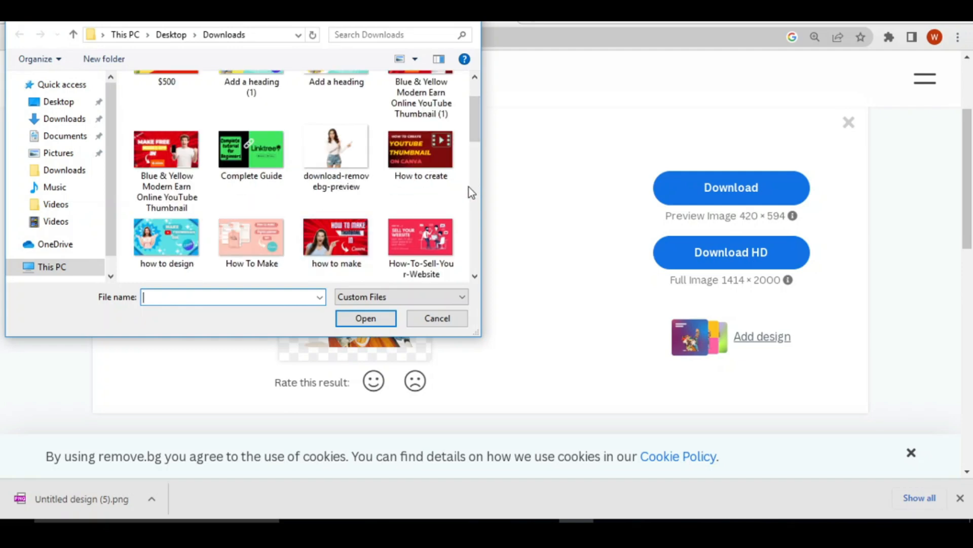
scroll(470, 187, "down", 2)
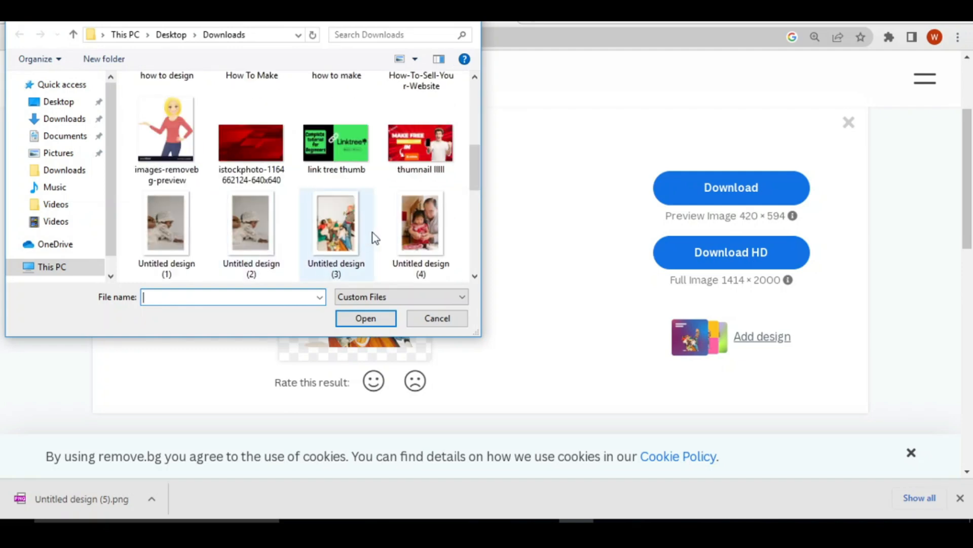
left_click(355, 250)
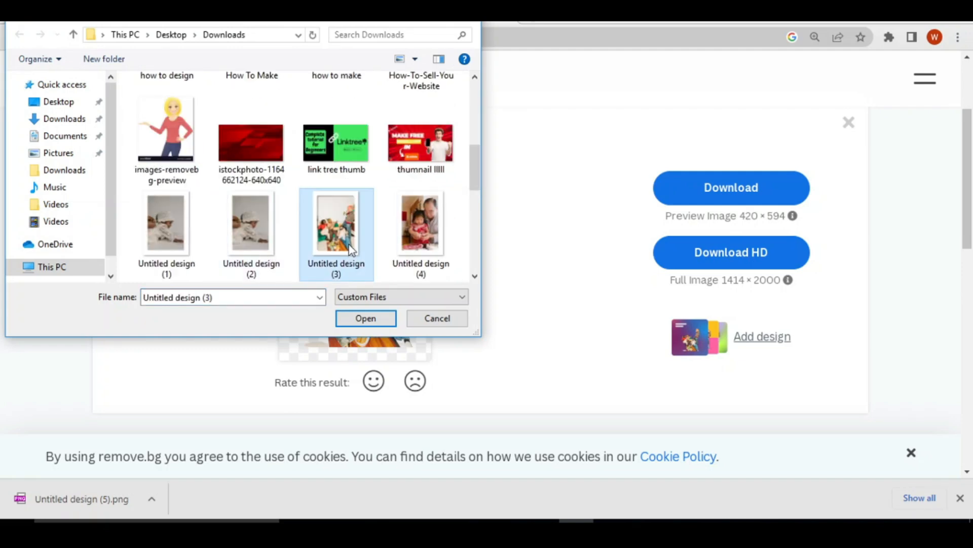
left_click(367, 324)
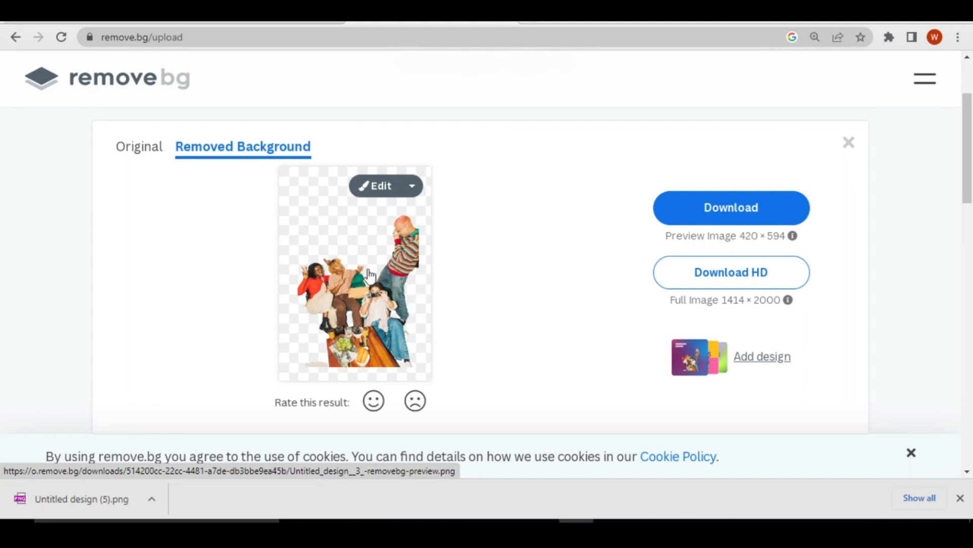
- Edit the cutout image and try the fourth blurred background option on it
left_click(386, 189)
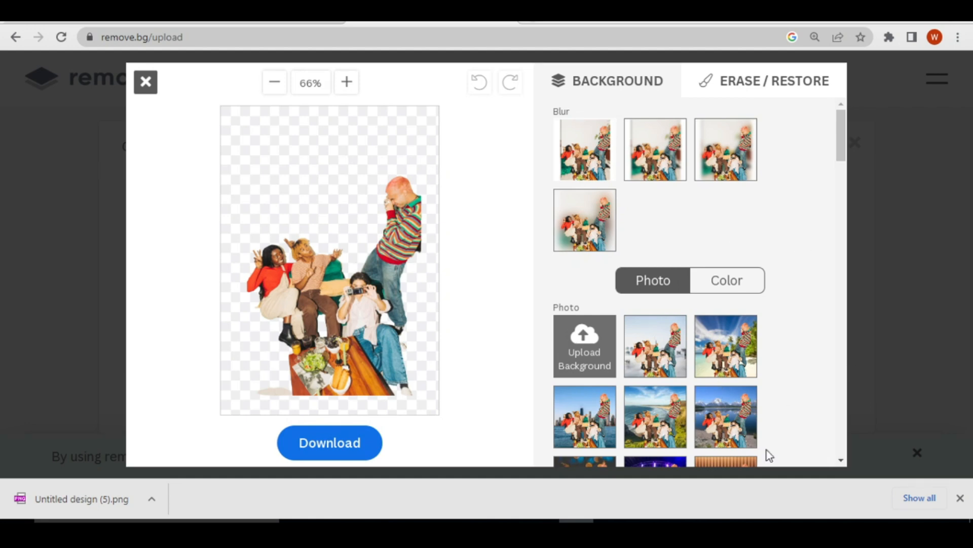
scroll(682, 350, "down", 3)
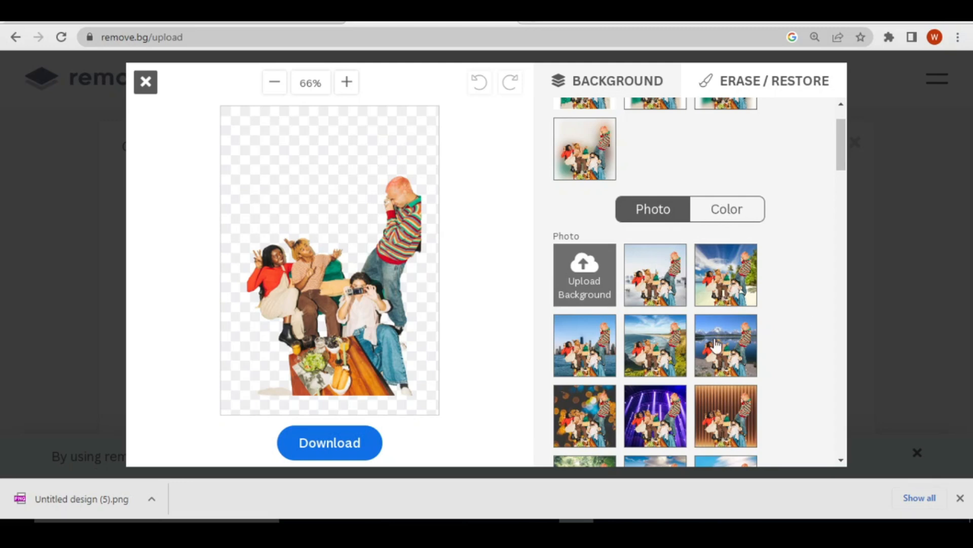
scroll(717, 345, "up", 3)
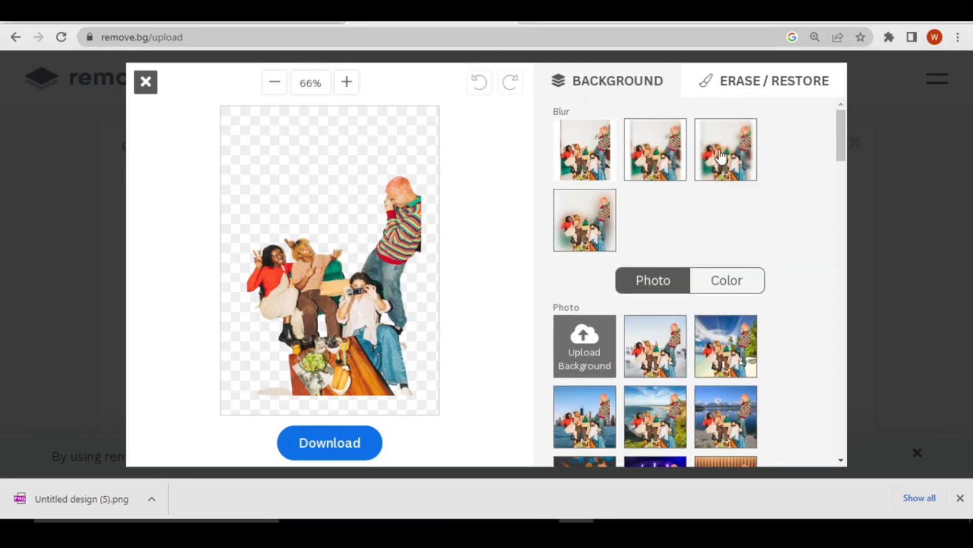
left_click(609, 231)
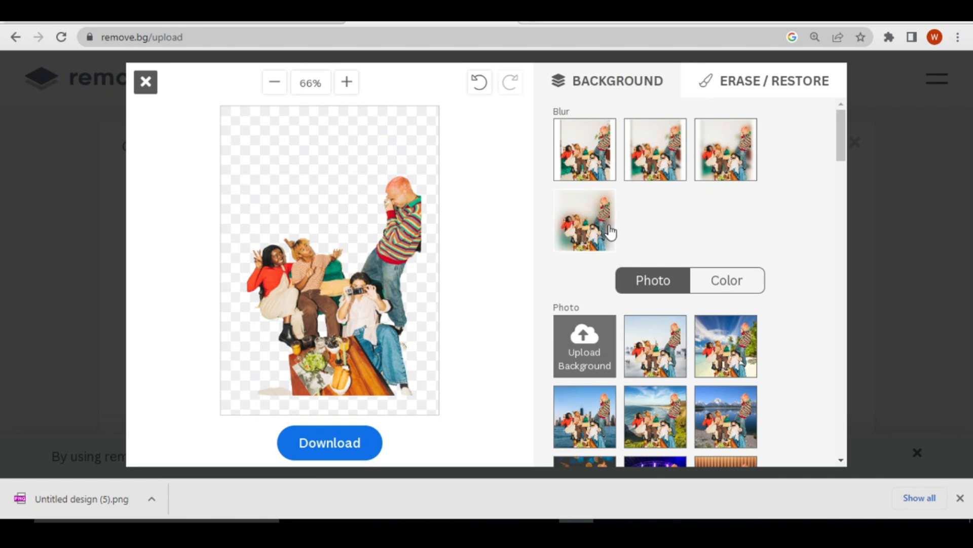
- Look through the solid color backgrounds, set the cutout back to a transparent background and close the editor
left_click(728, 285)
scroll(731, 345, "down", 1)
scroll(730, 347, "down", 3)
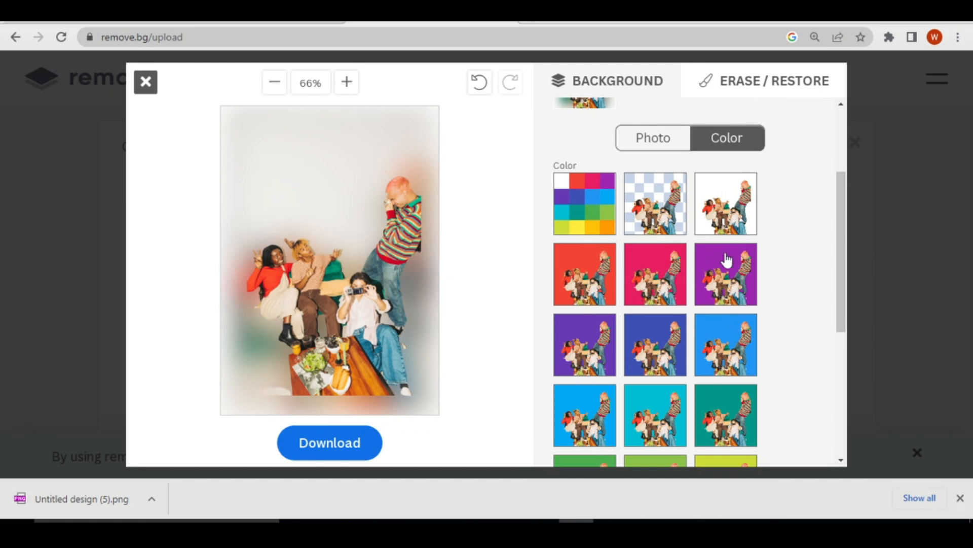
scroll(746, 403, "up", 2)
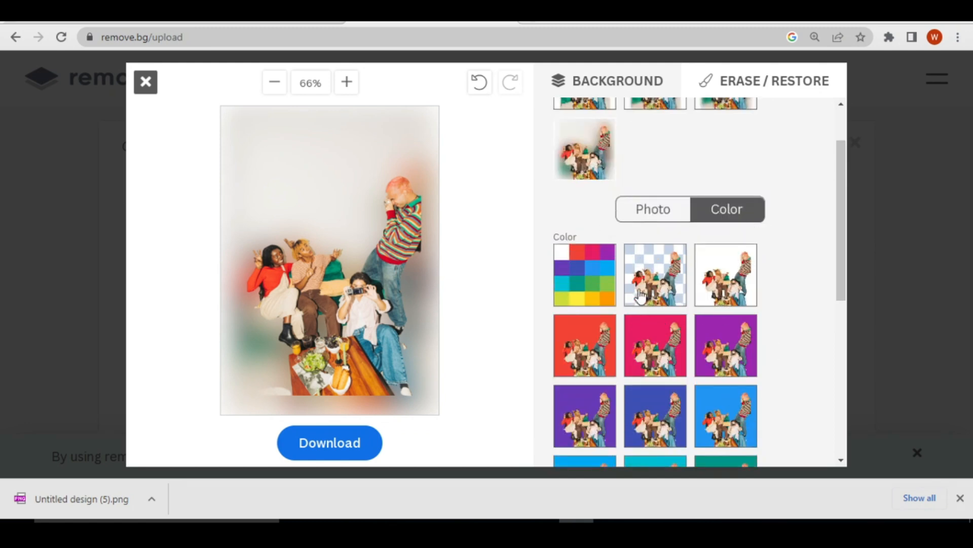
left_click(666, 279)
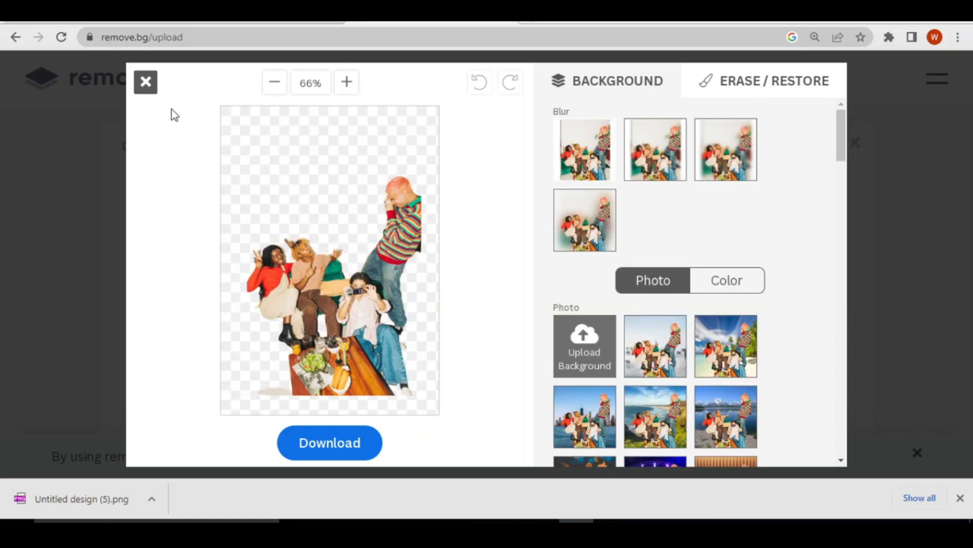
left_click(146, 82)
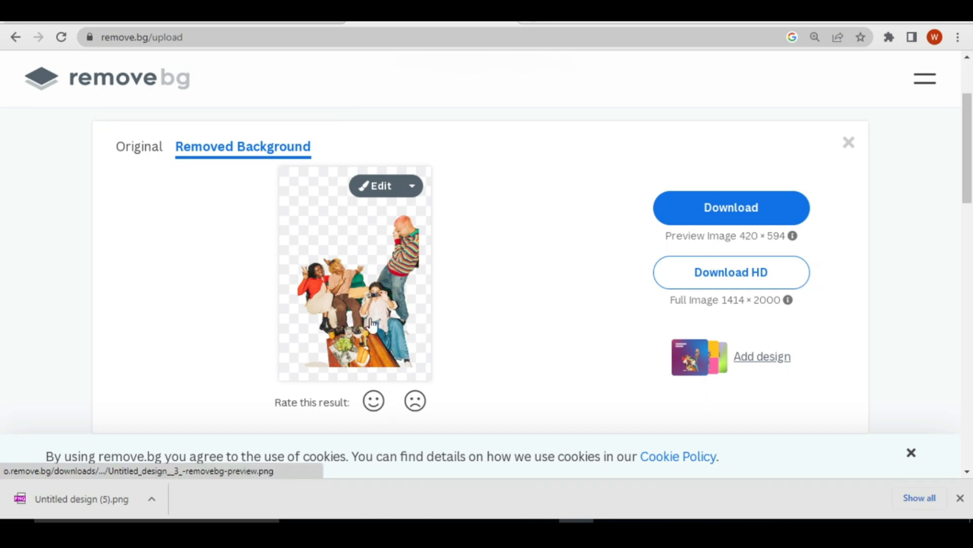
- Download the 420 × 594 preview version of the cutout and view the downloaded file in the image viewer
left_click(752, 214)
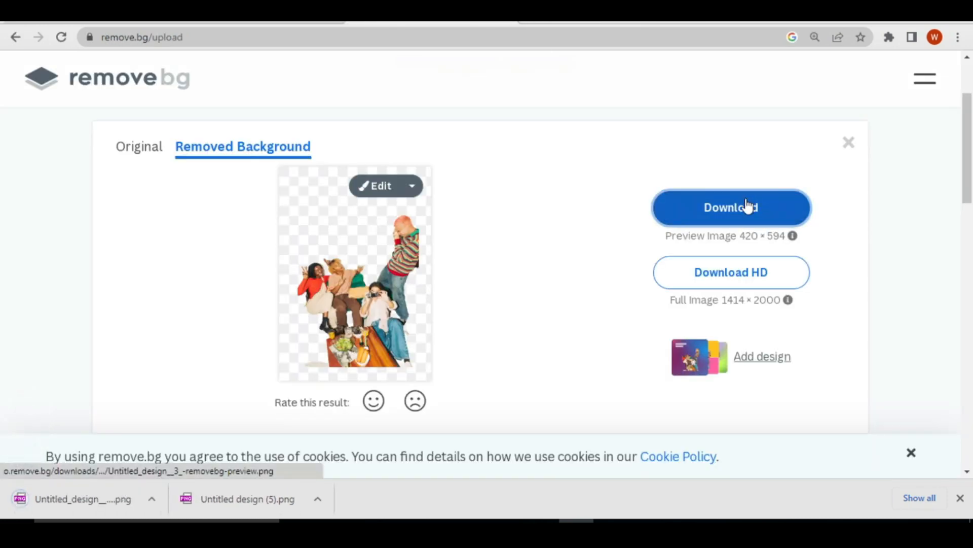
left_click(119, 513)
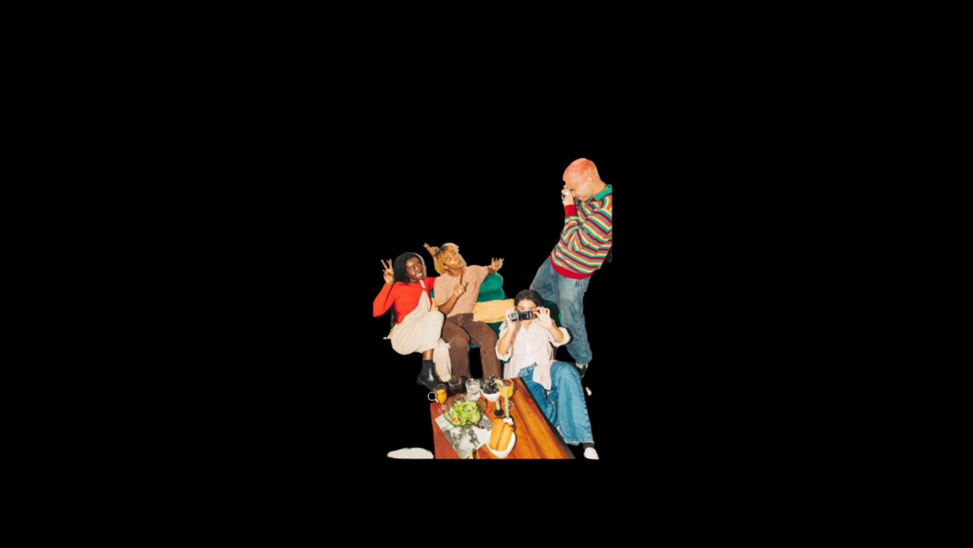
key("Escape")
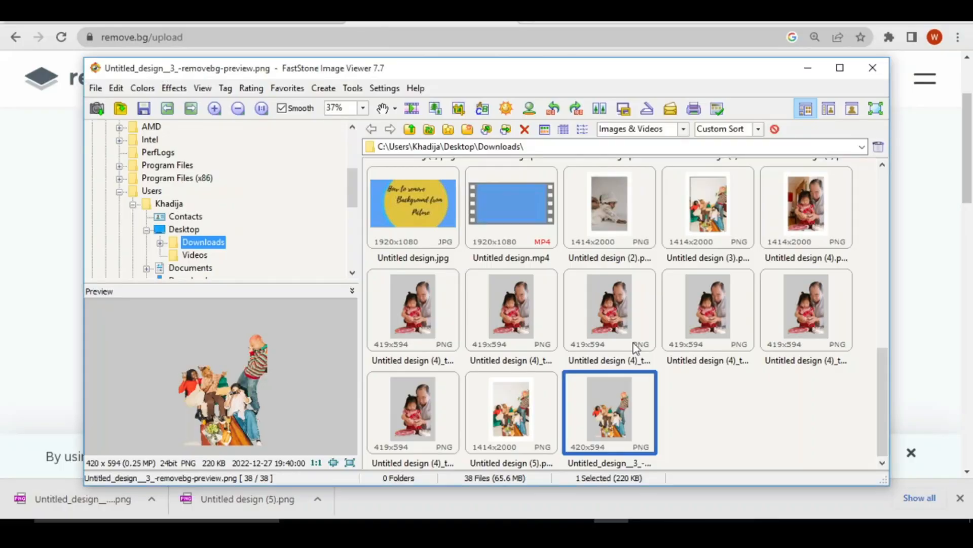
key("Up")
key("Up")
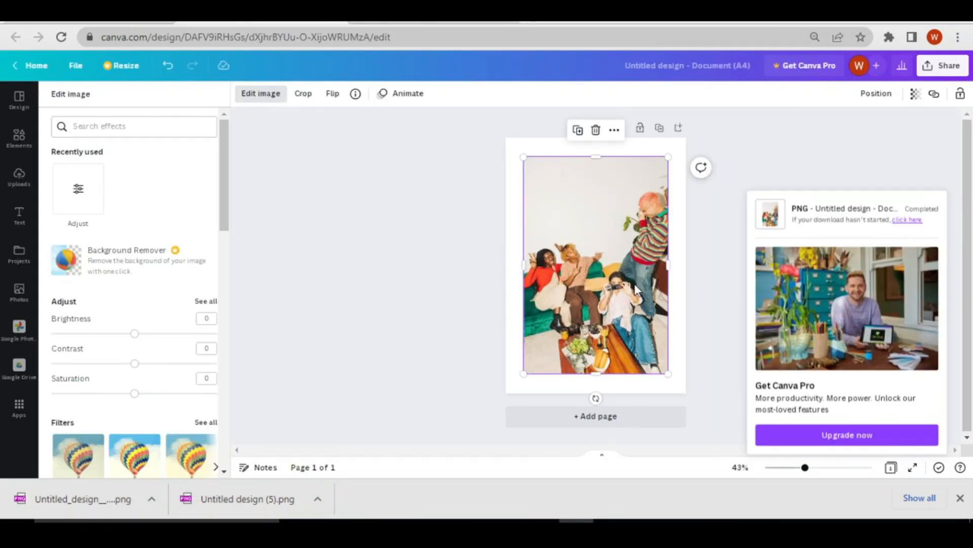
- Switch back to the Canva design and upload "Untitled_design__3_-removebg-preview" from the Downloads folder
left_click(19, 291)
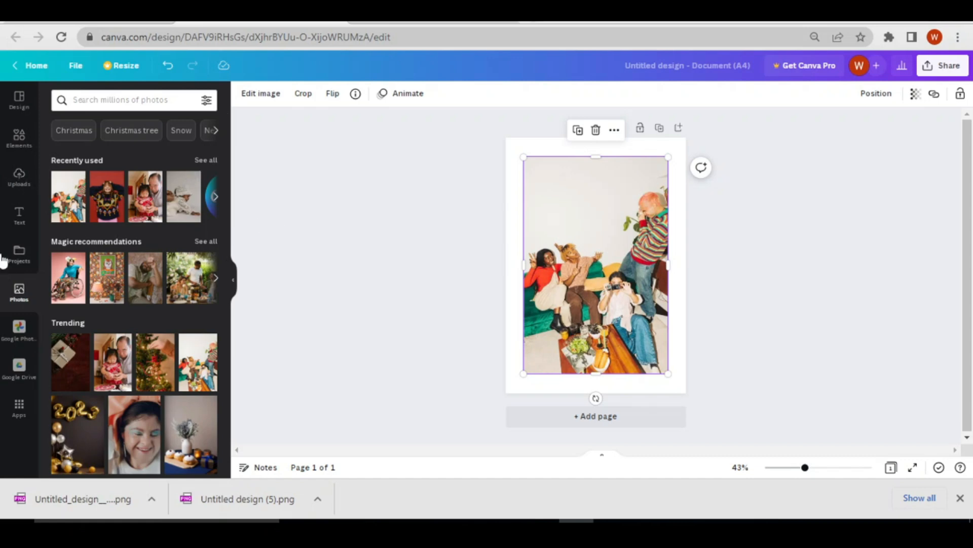
left_click(26, 192)
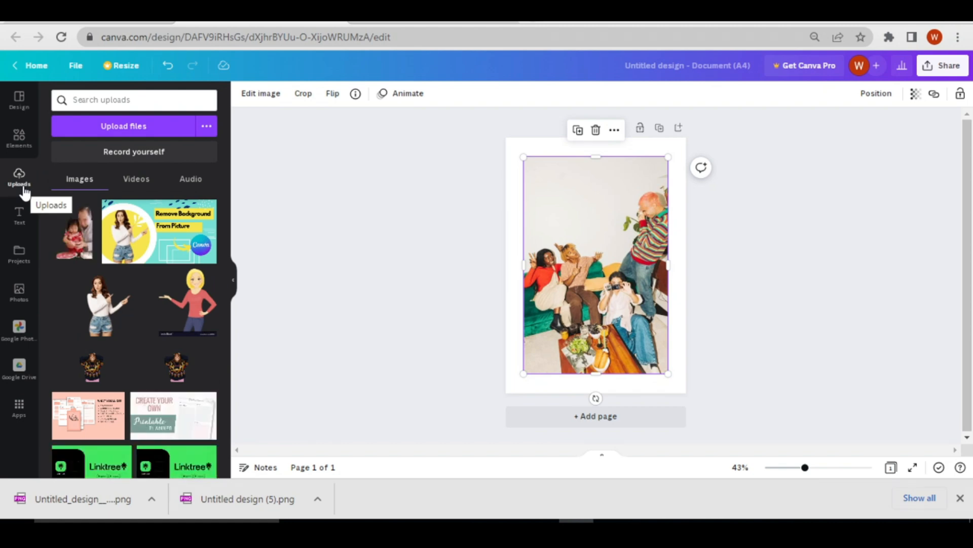
left_click(144, 131)
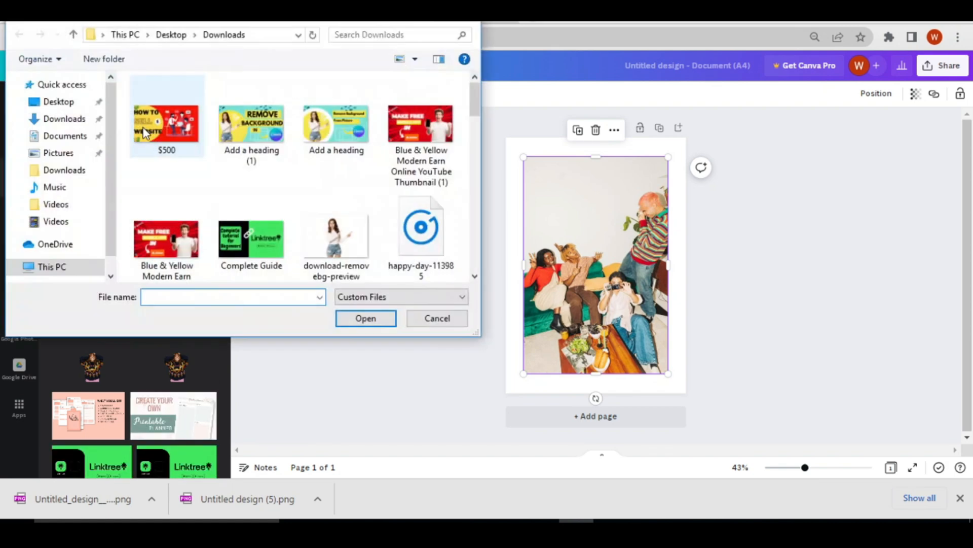
scroll(475, 188, "down", 5)
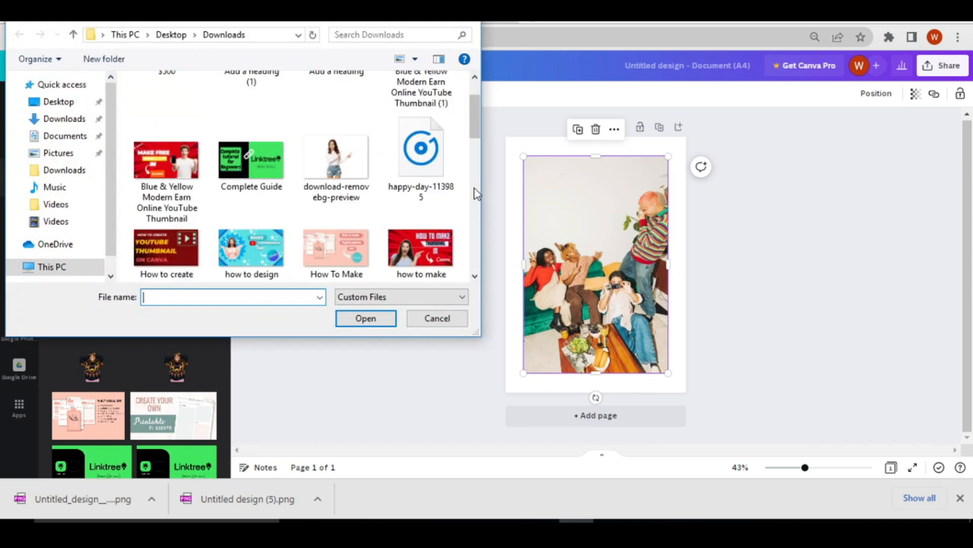
scroll(471, 187, "down", 8)
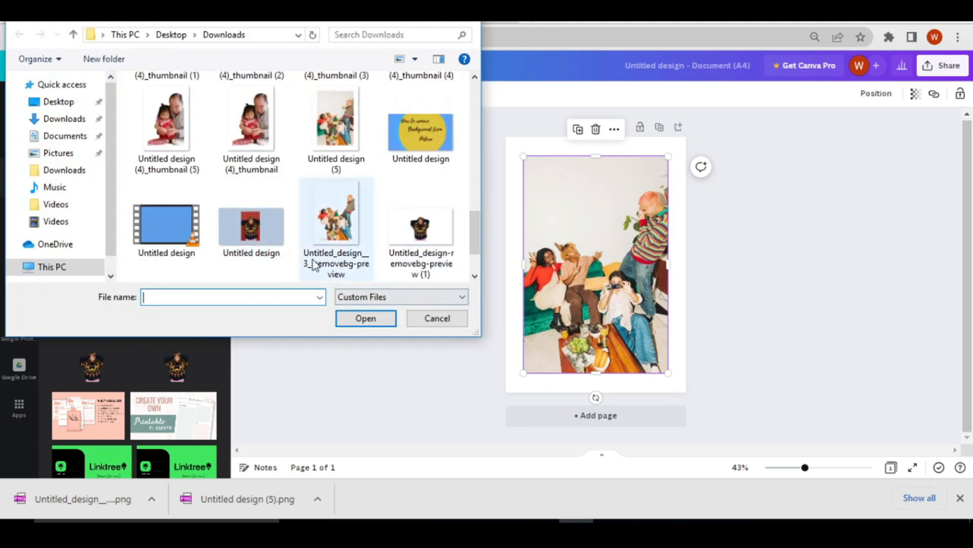
left_click(339, 263)
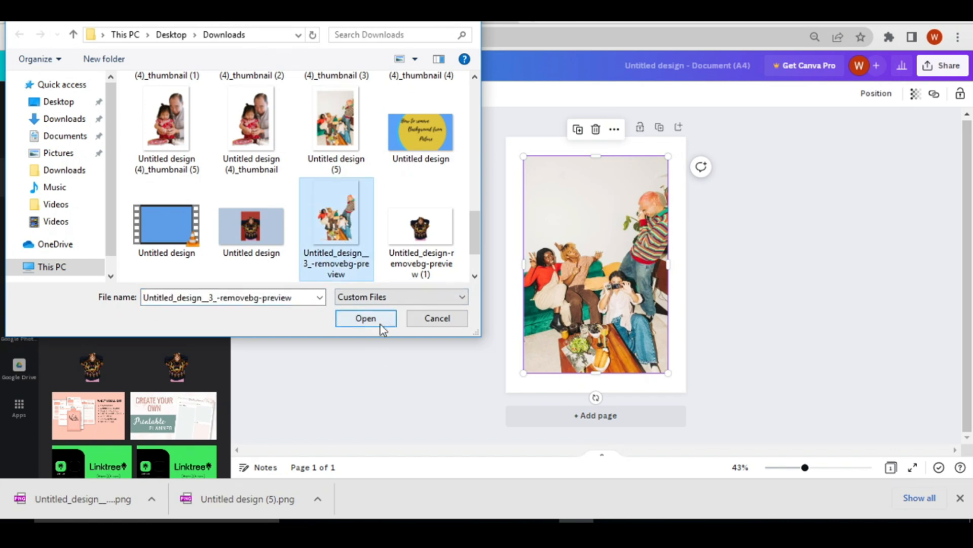
left_click(366, 318)
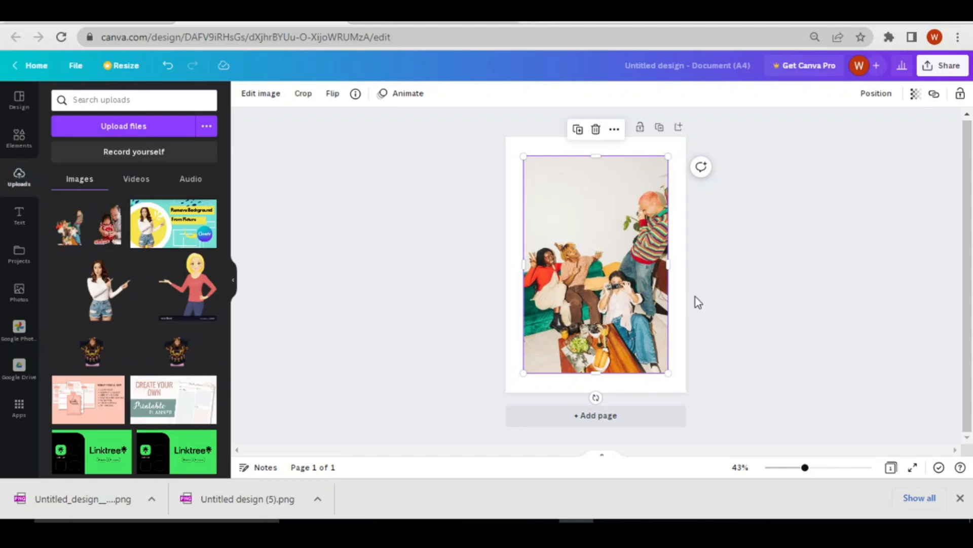
- Delete the original photo from the page and place the uploaded background-free cutout there instead
left_click(595, 129)
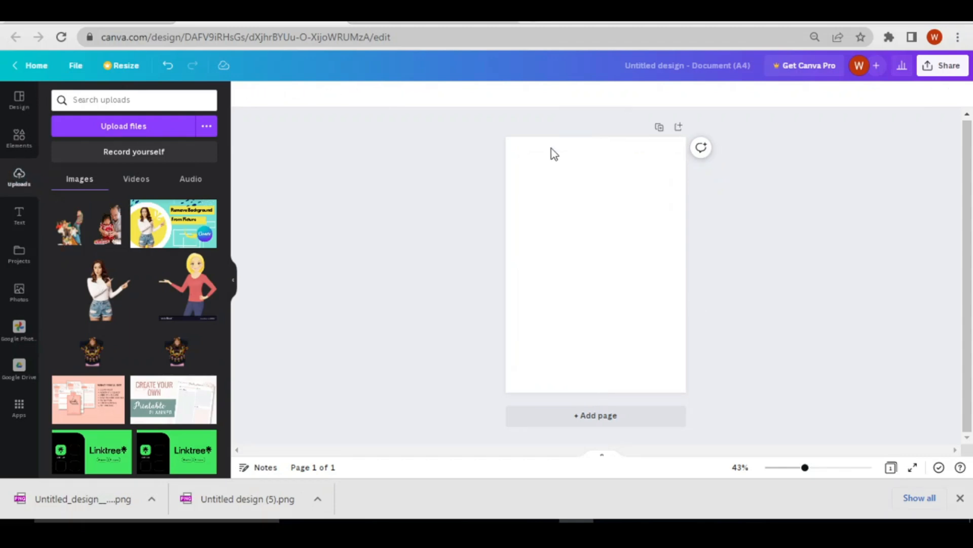
left_click(69, 243)
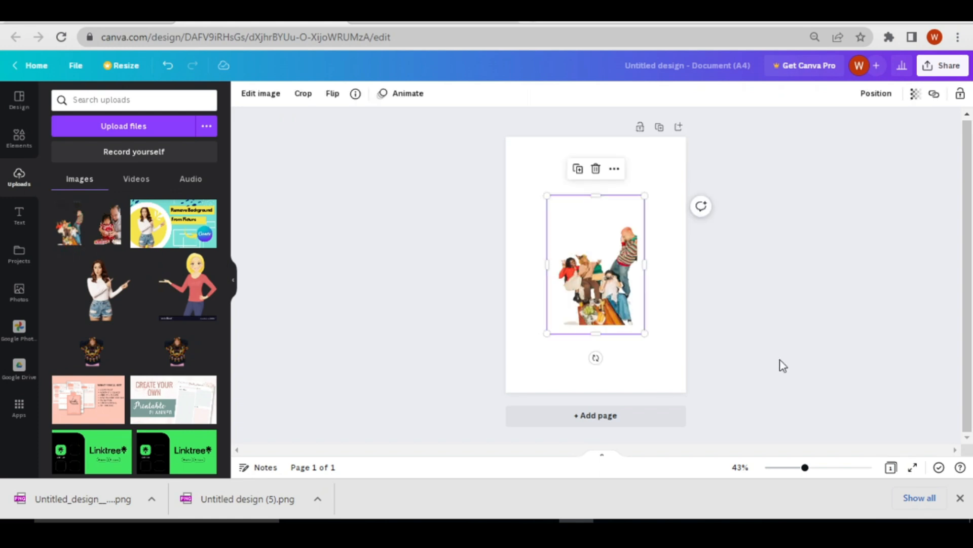